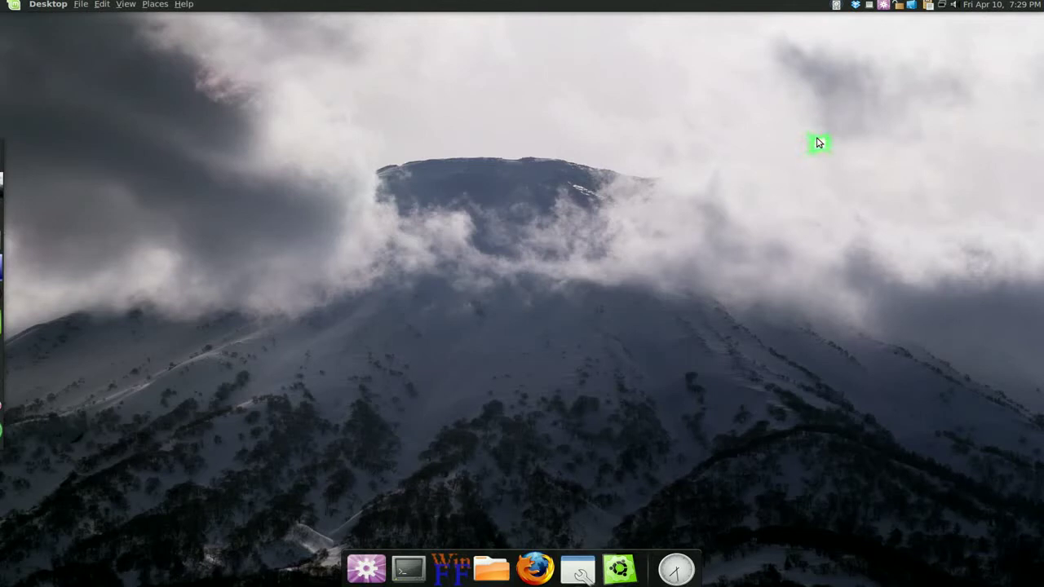
Switch to the workspace with CompizConfig Settings Manager and open the Commands settings within General Options.
key(ctrl+alt+Right)
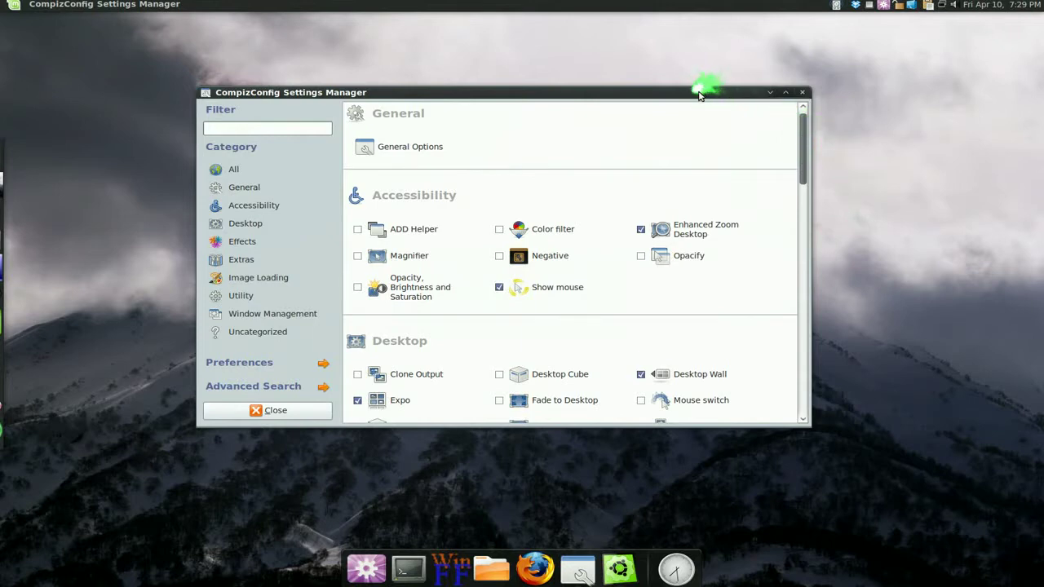
drag(703, 93, 754, 93)
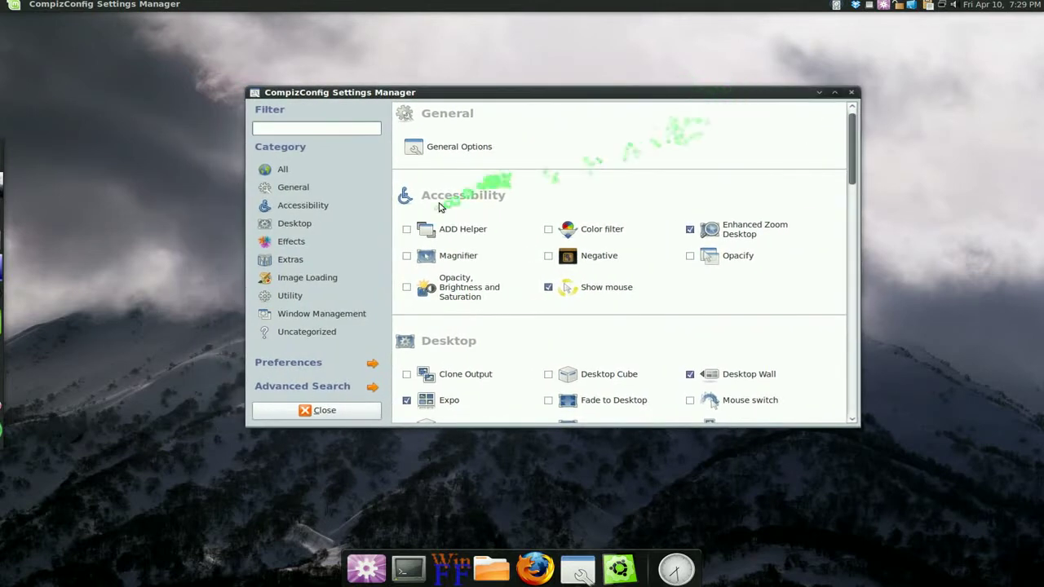
scroll(457, 147, up, 3)
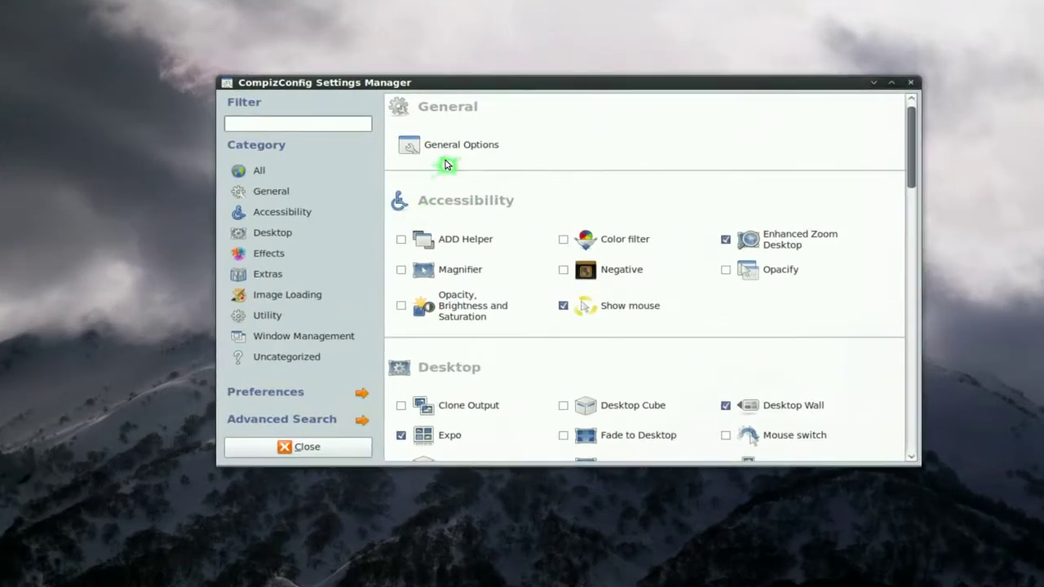
click(460, 156)
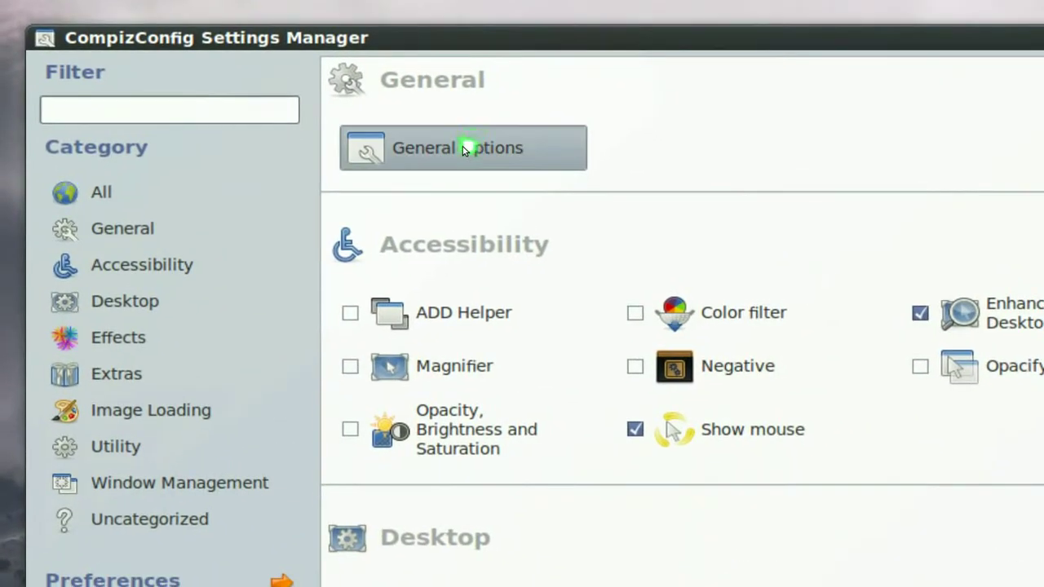
scroll(462, 150, down, 3)
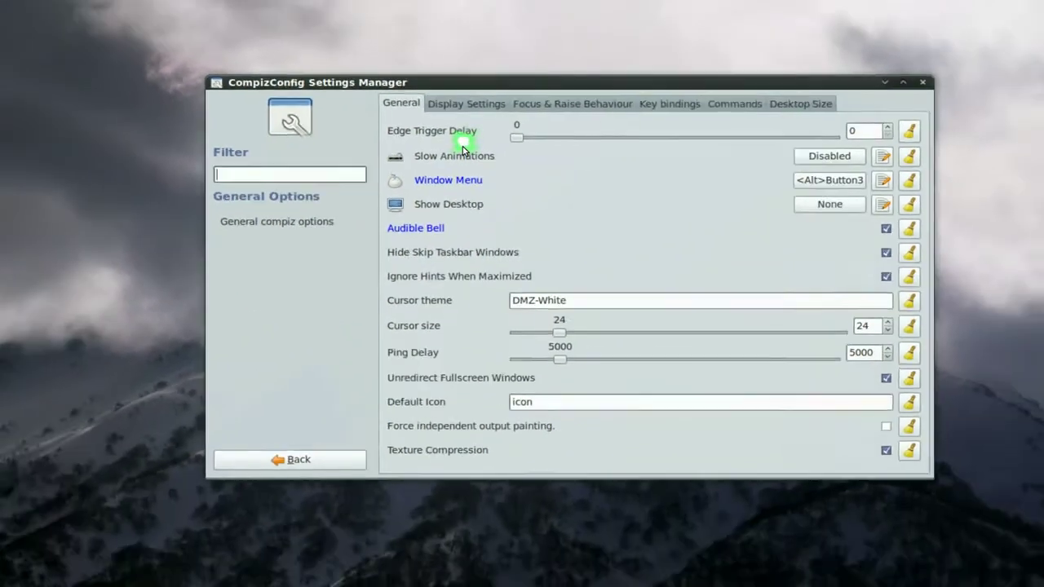
scroll(691, 103, up, 3)
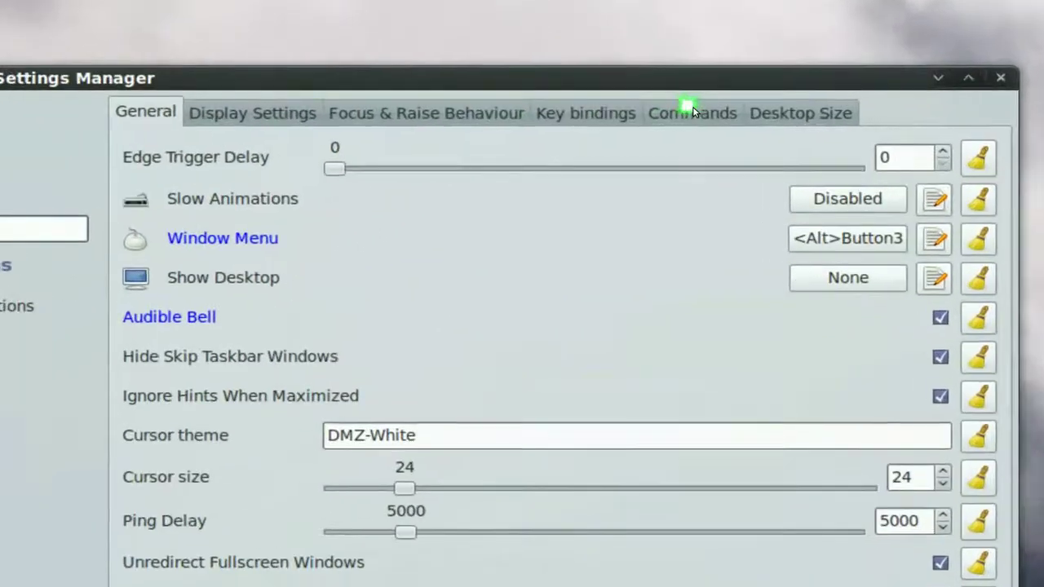
click(691, 108)
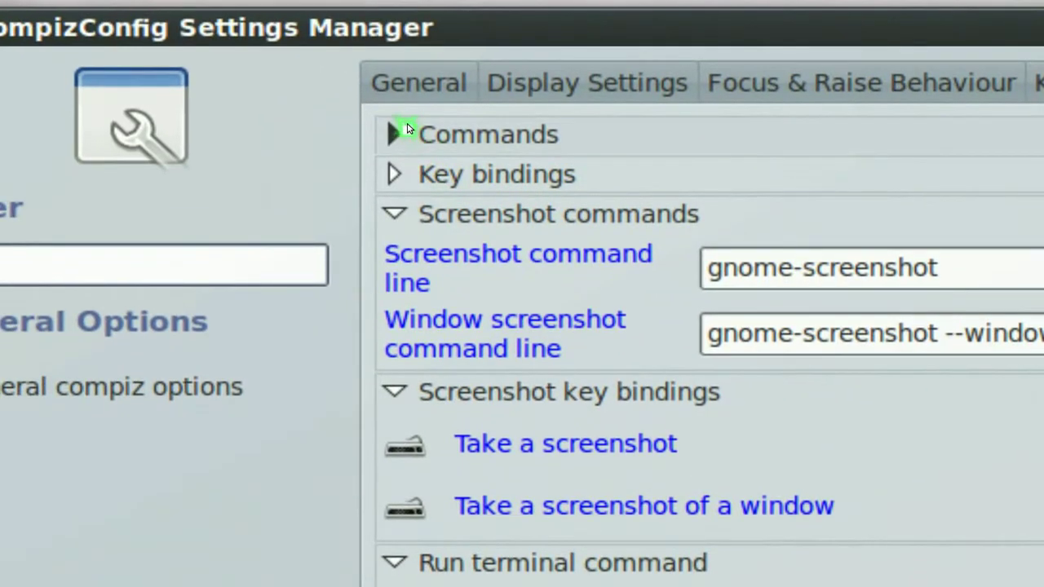
Expand the Commands and Key bindings groups and set Command line 0 to xkill.
click(408, 131)
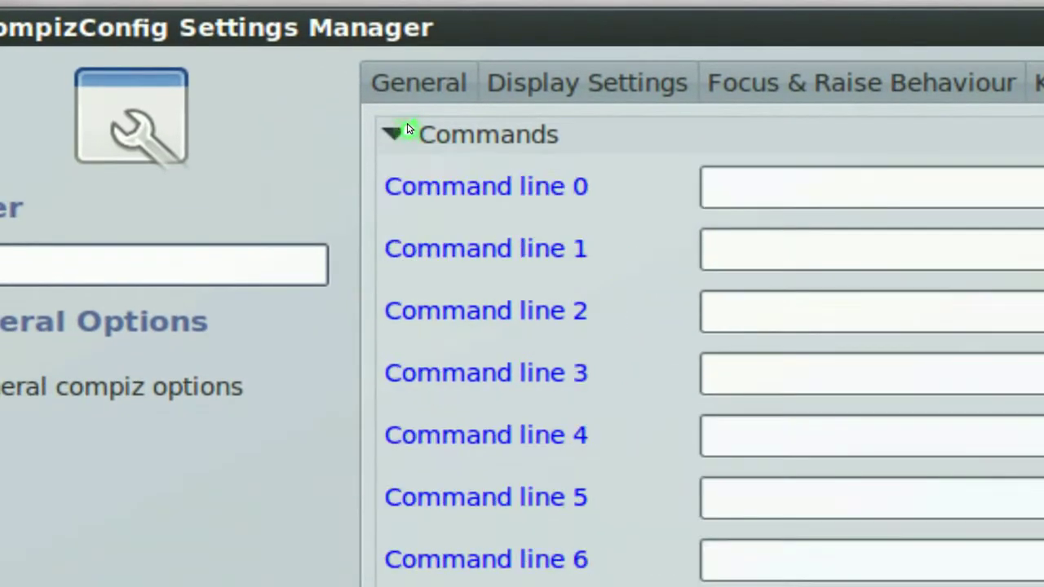
scroll(407, 134, down, 4)
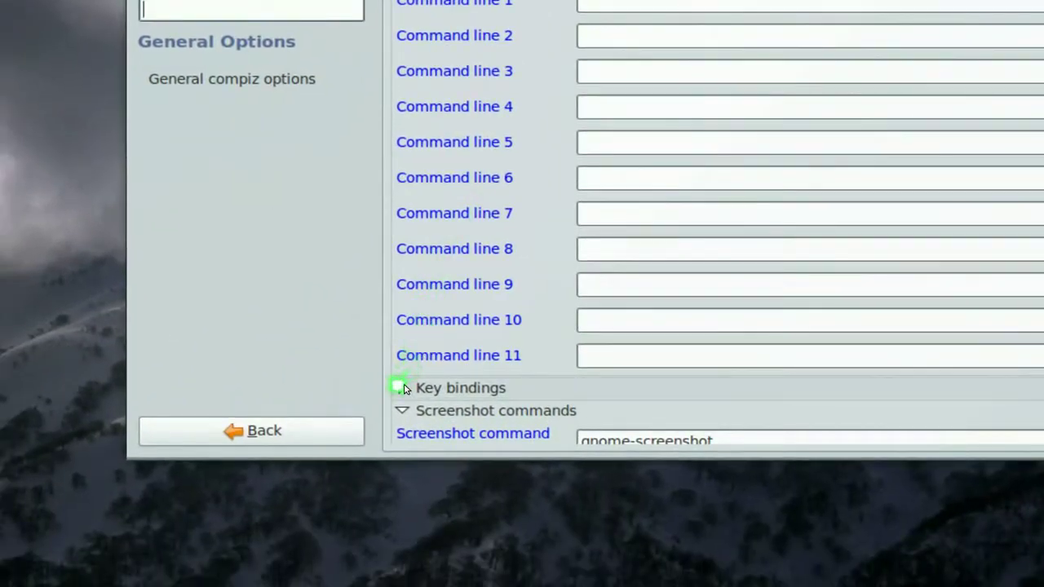
click(403, 388)
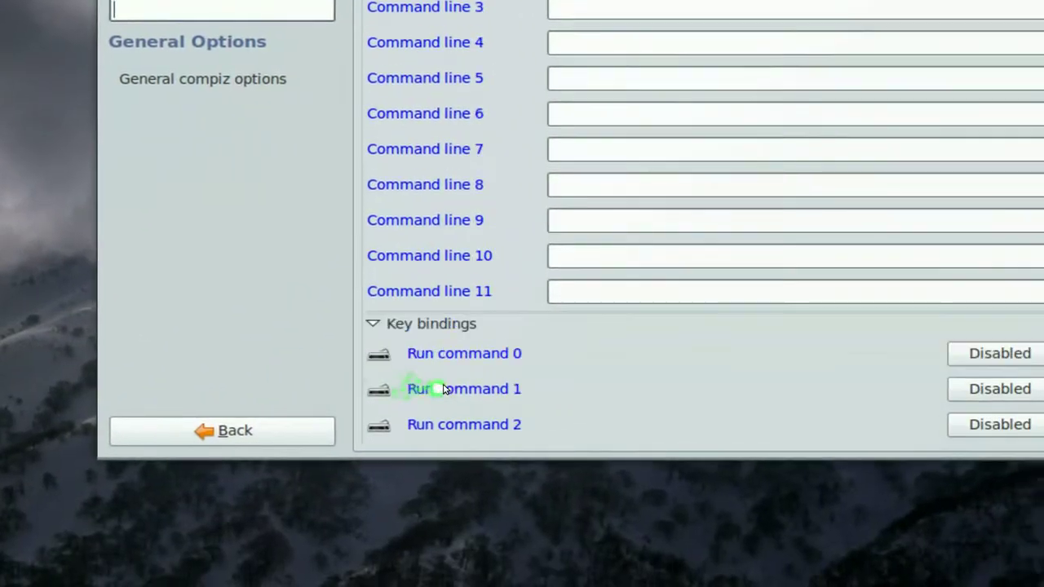
scroll(522, 188, up, 3)
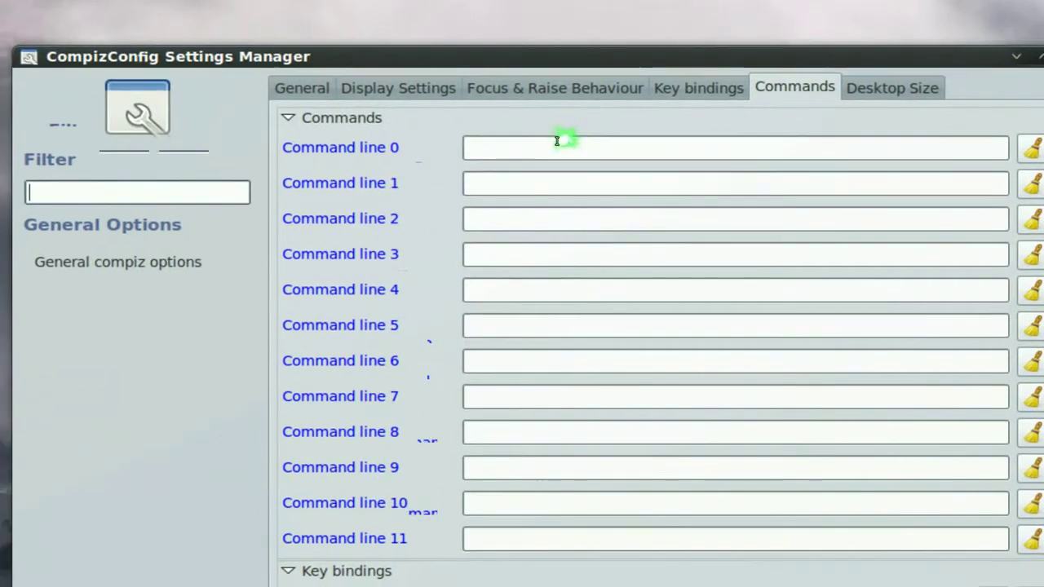
click(562, 141)
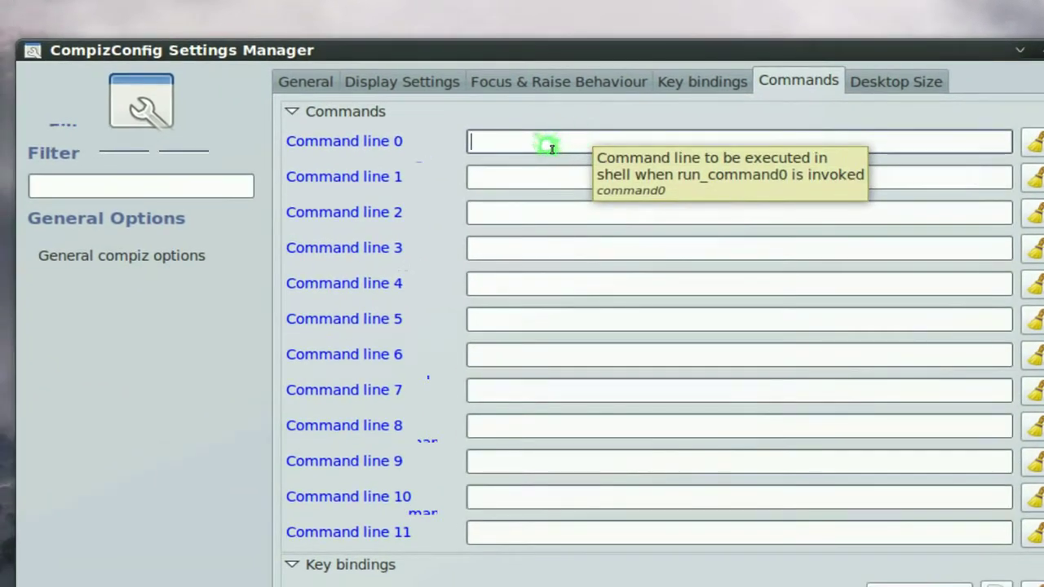
scroll(551, 150, up, 2)
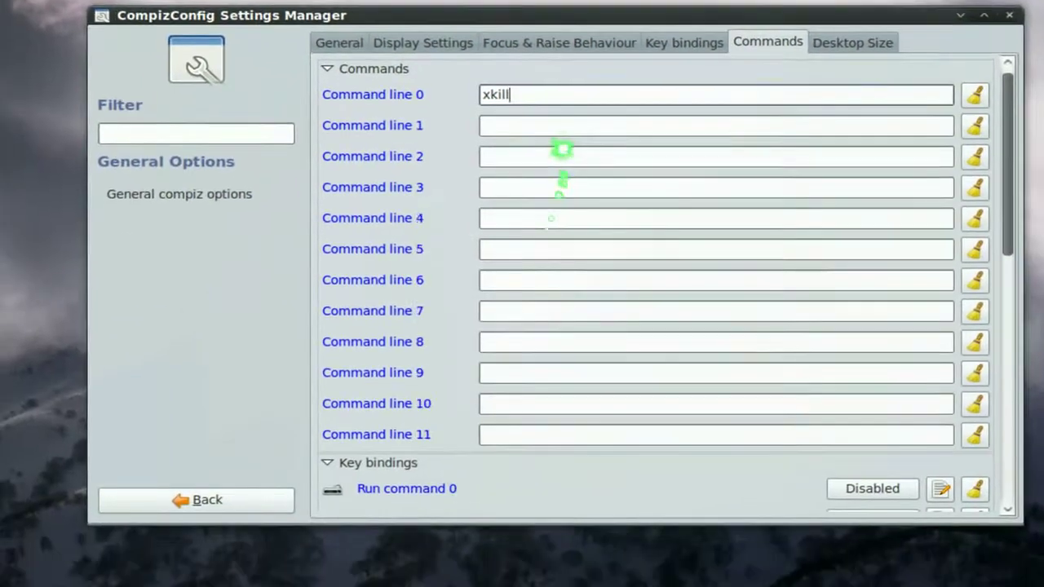
Enable the key binding for Run command 0 and assign it the combination <Control><Alt>Insert.
scroll(499, 481, down, 3)
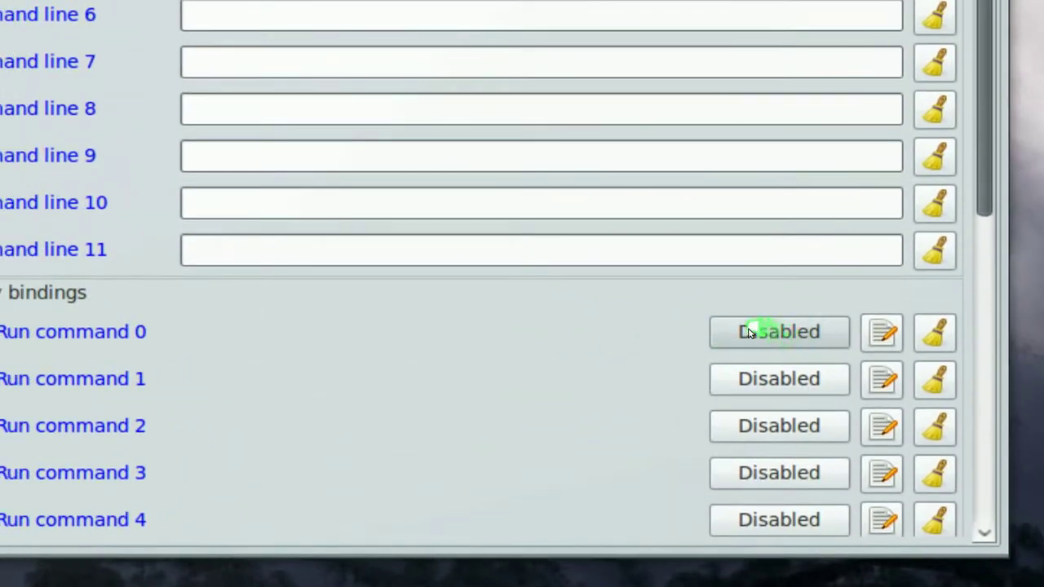
click(742, 327)
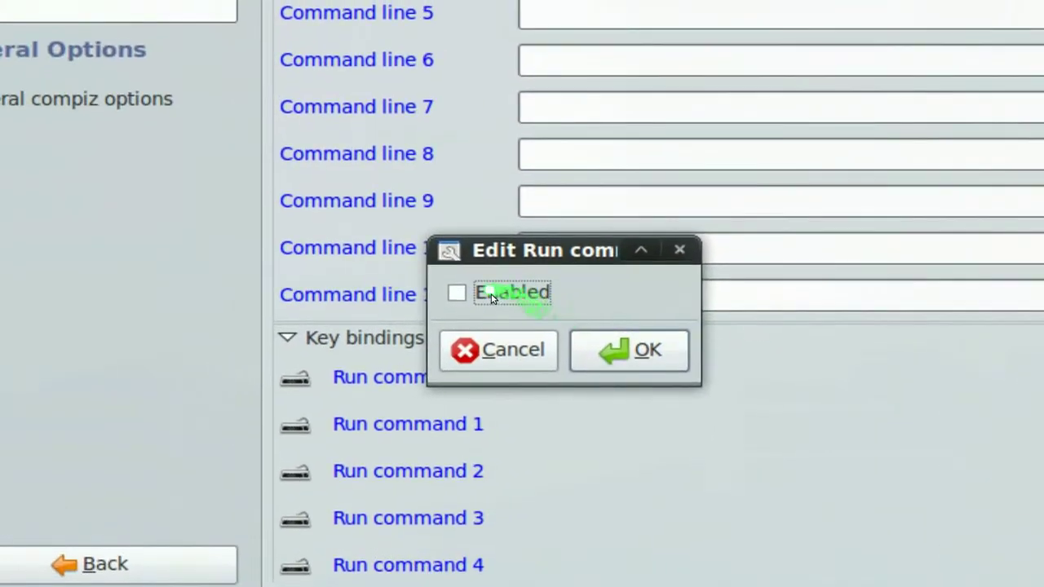
click(436, 273)
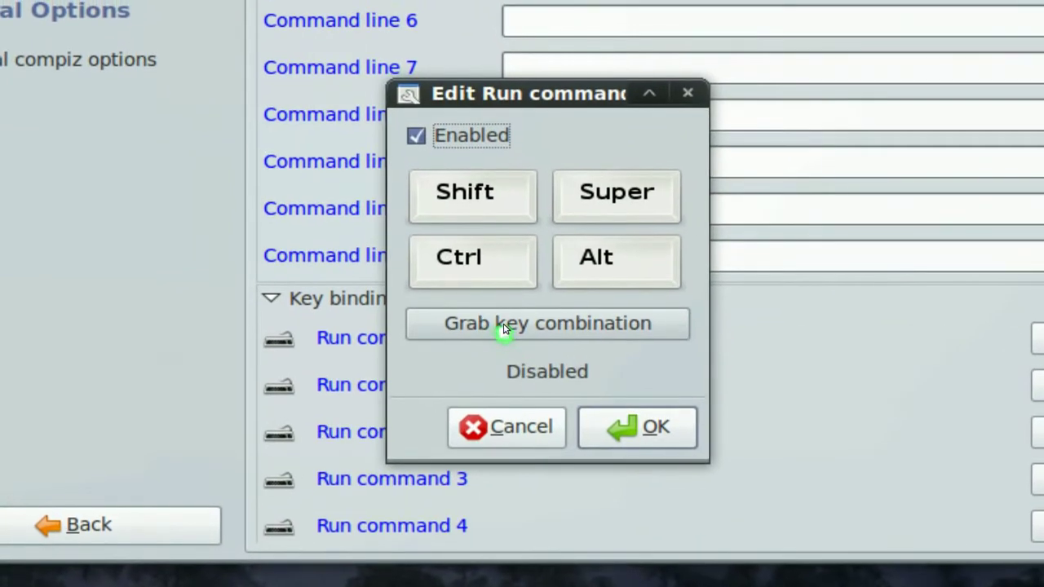
click(499, 327)
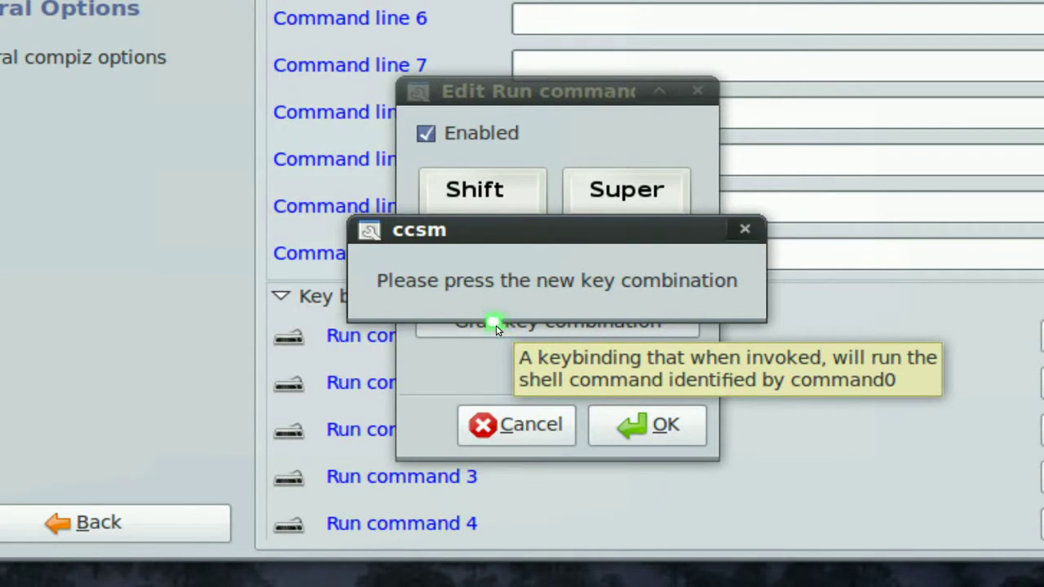
key(ctrl+alt+Insert)
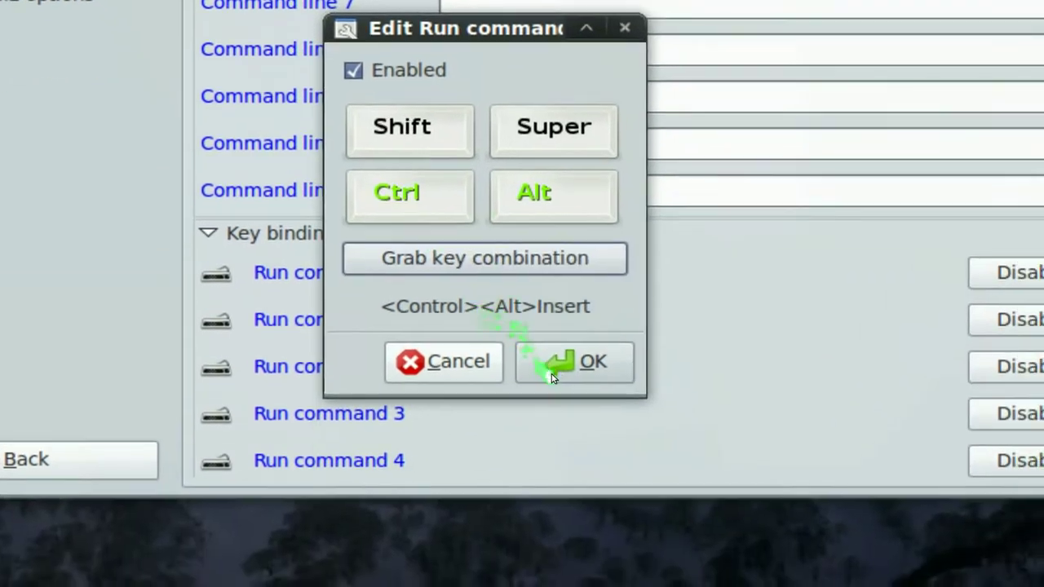
click(626, 456)
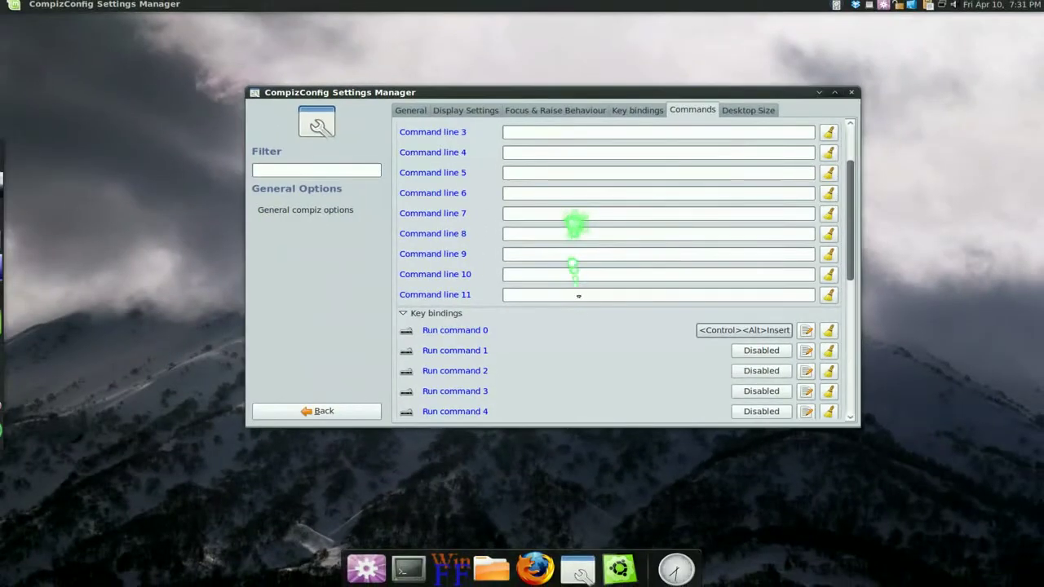
Switch to Ubuntu Tweak and open the Shortcuts page under Personal.
click(613, 468)
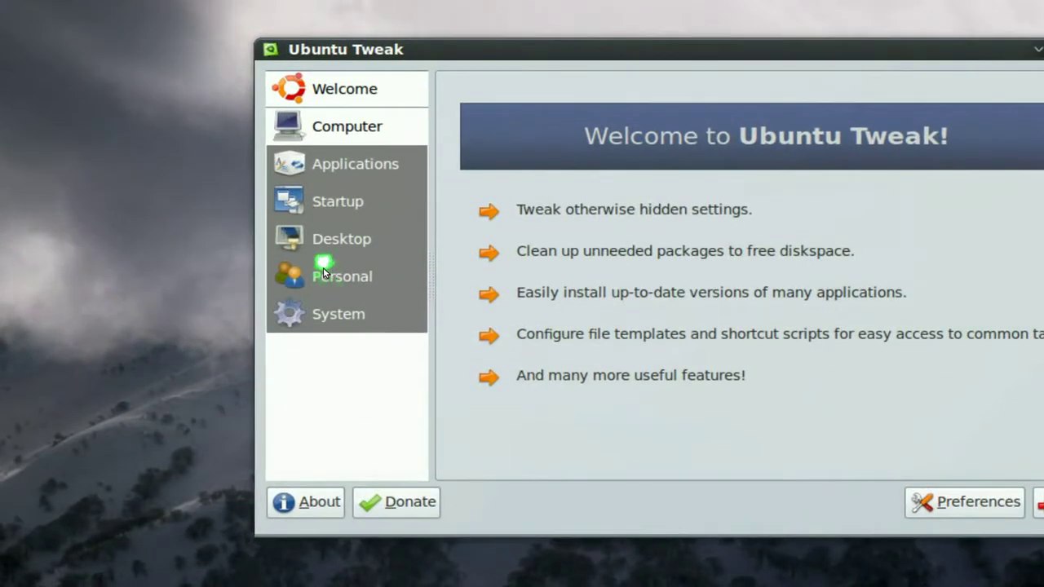
click(341, 275)
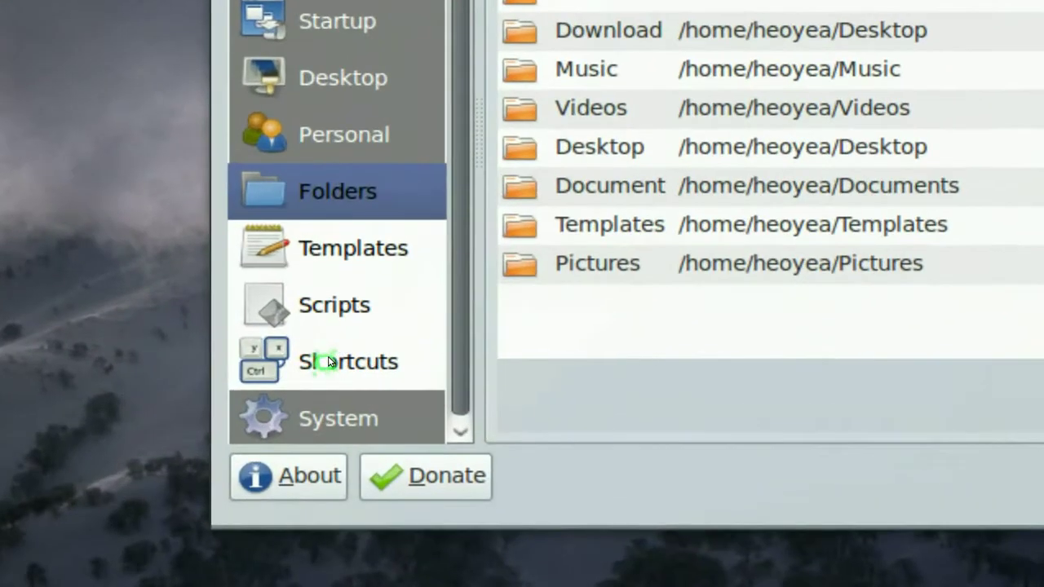
click(326, 361)
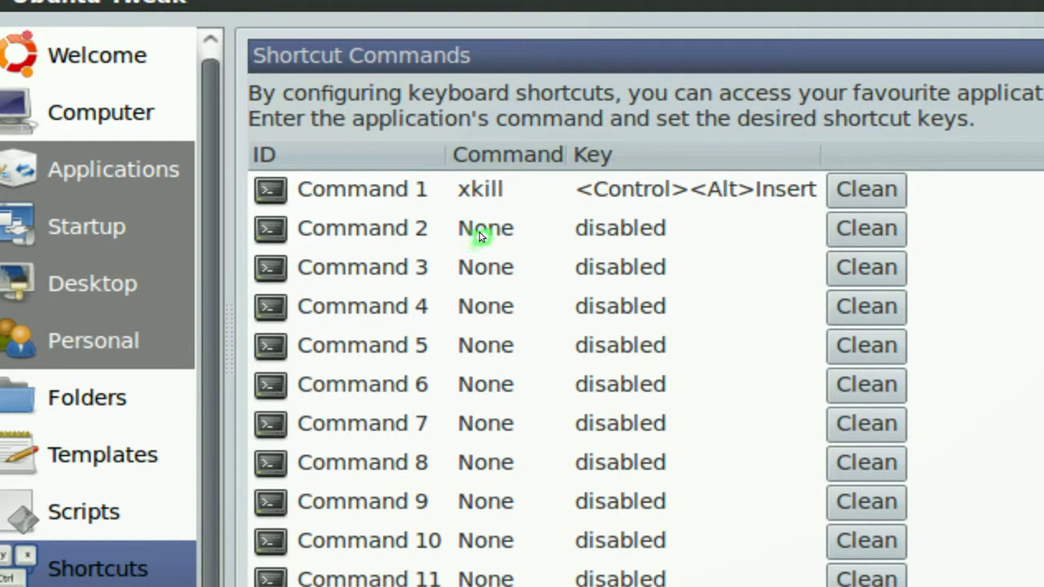
Set Command 2 to gnome-system-monitor and assign it the key combination <Control><Alt>End.
click(480, 235)
click(480, 234)
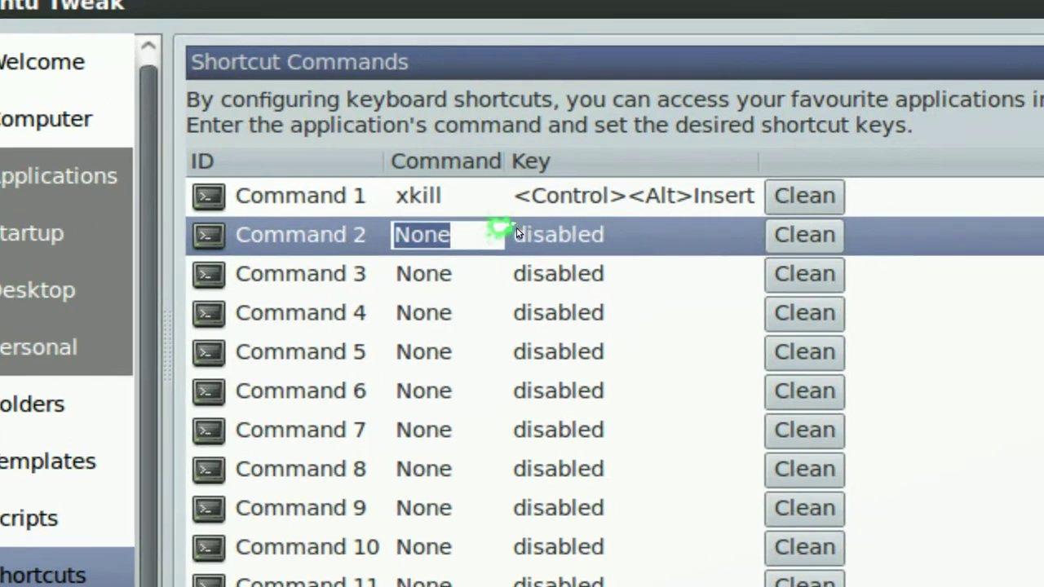
text(gnom)
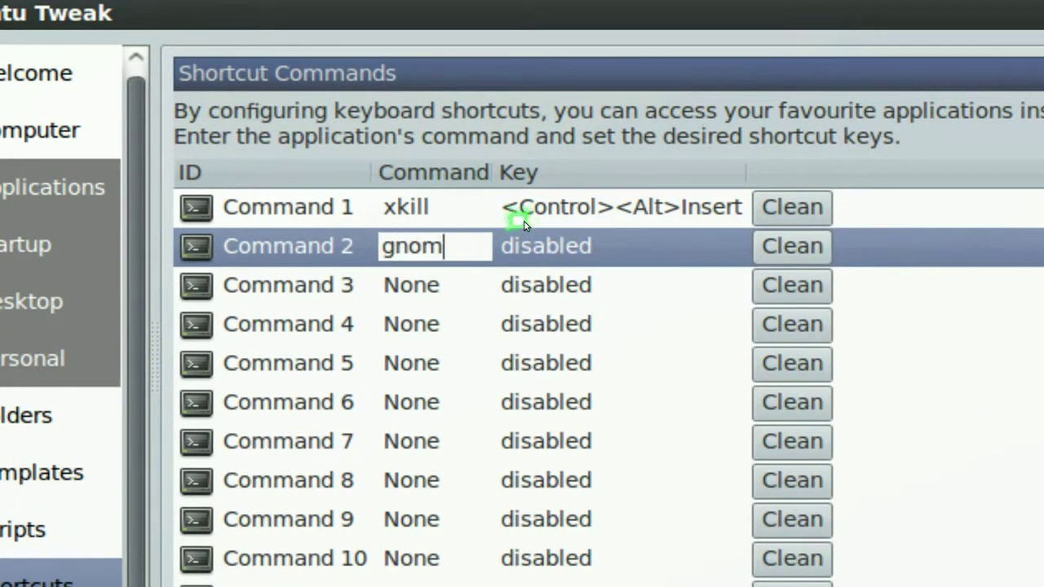
text(e-sys)
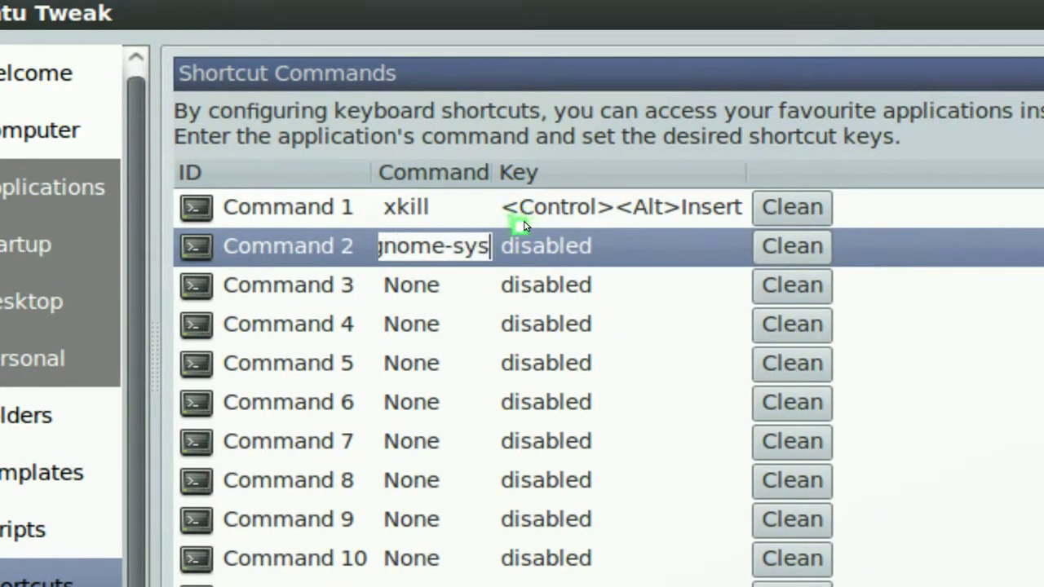
text(tem-monitor)
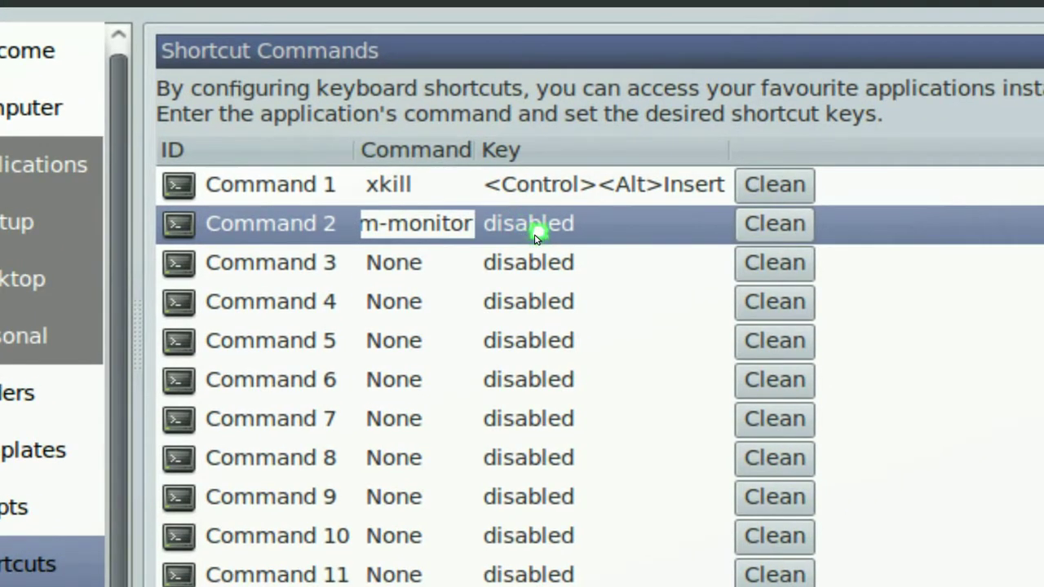
click(535, 237)
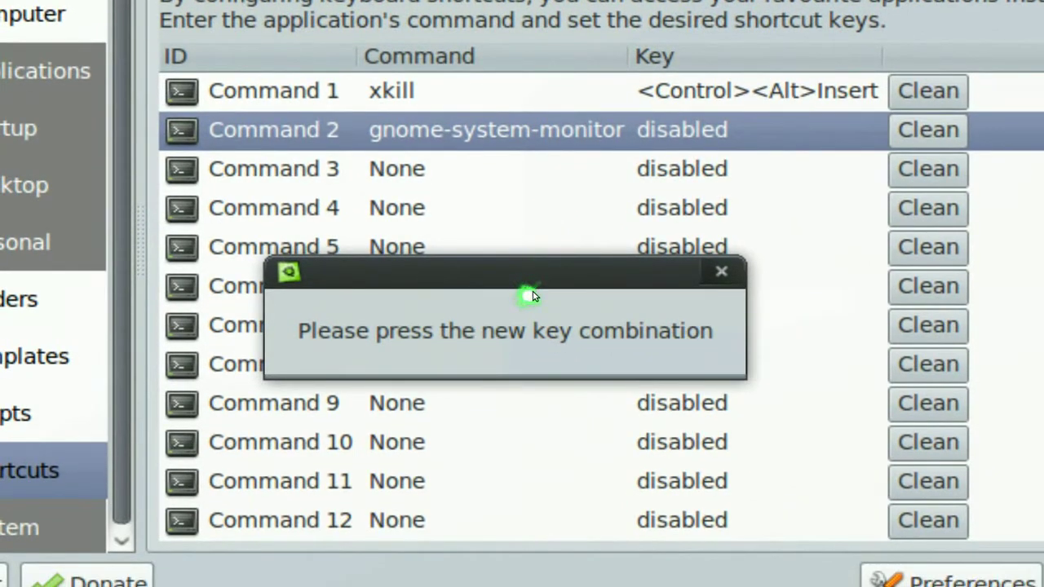
key(ctrl+alt+End)
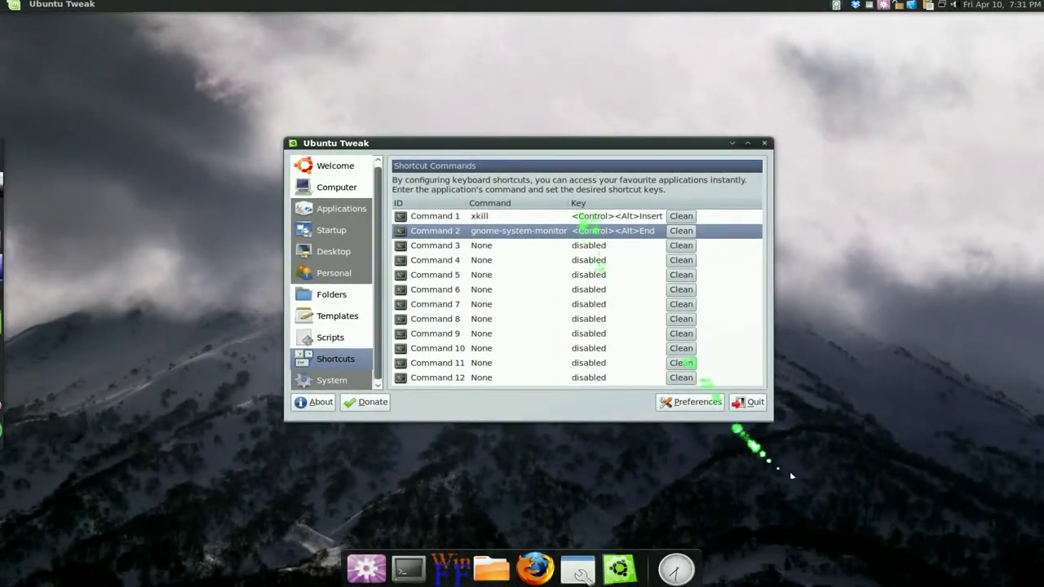
Test the xkill shortcut on an empty workspace by opening a terminal, moving its window and killing it.
key(ctrl+alt+Right)
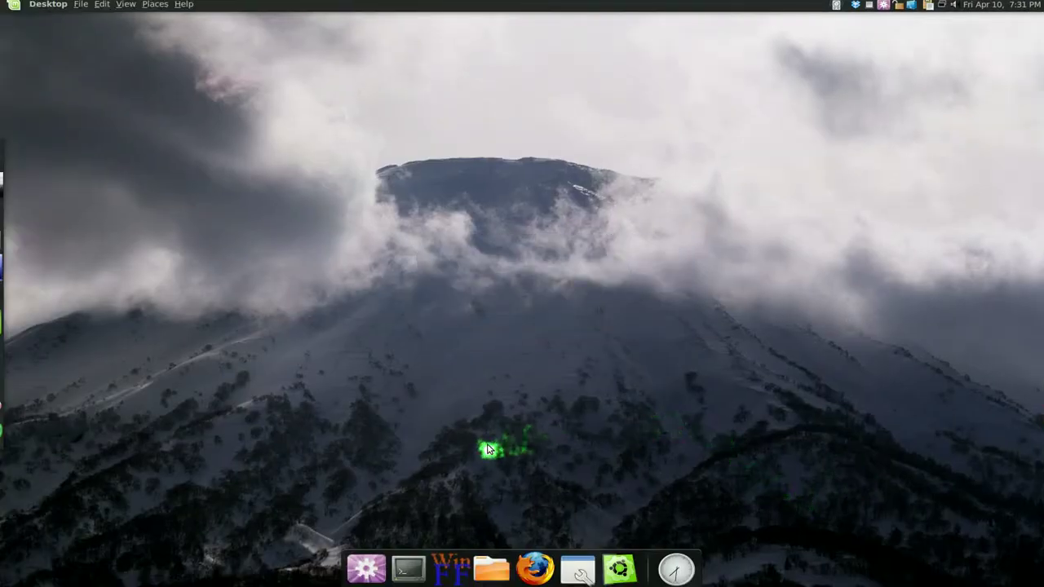
click(407, 567)
drag(272, 19, 435, 80)
click(696, 165)
Test the System Monitor shortcut, move its window toward the centre, look over the process list, and close it.
drag(307, 23, 706, 132)
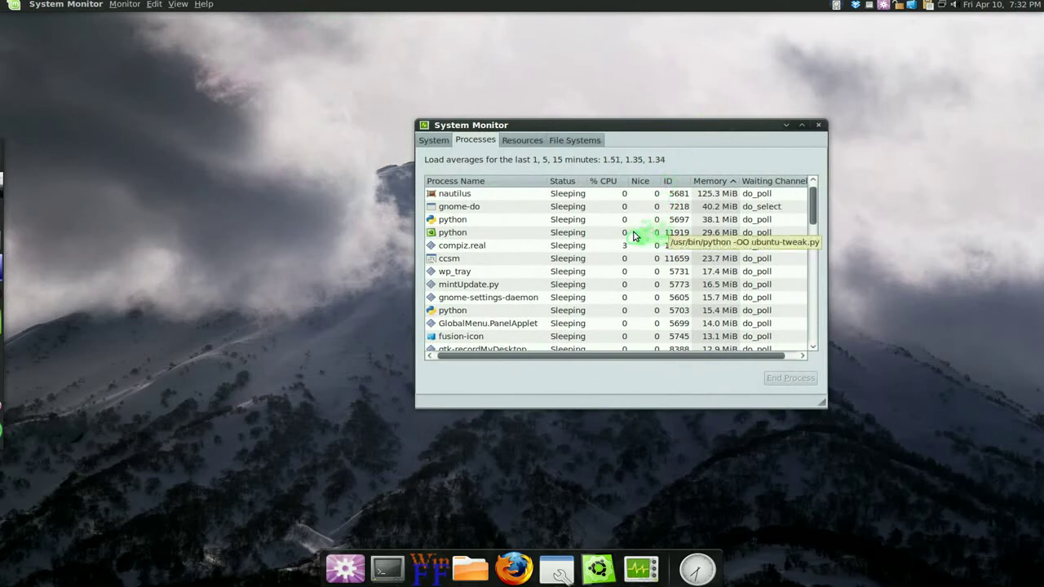
scroll(611, 239, down, 2)
scroll(613, 238, up, 2)
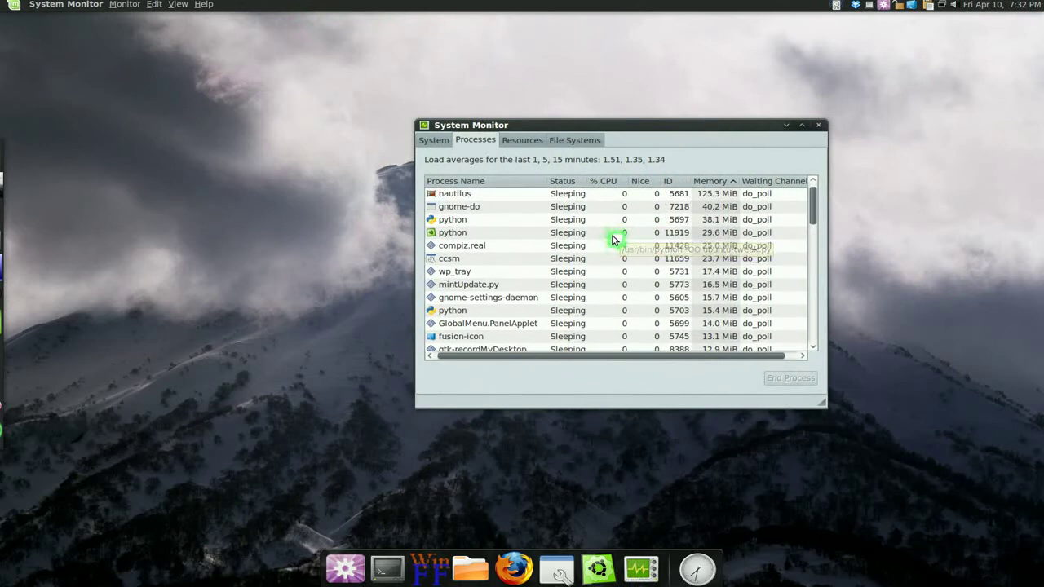
click(812, 118)
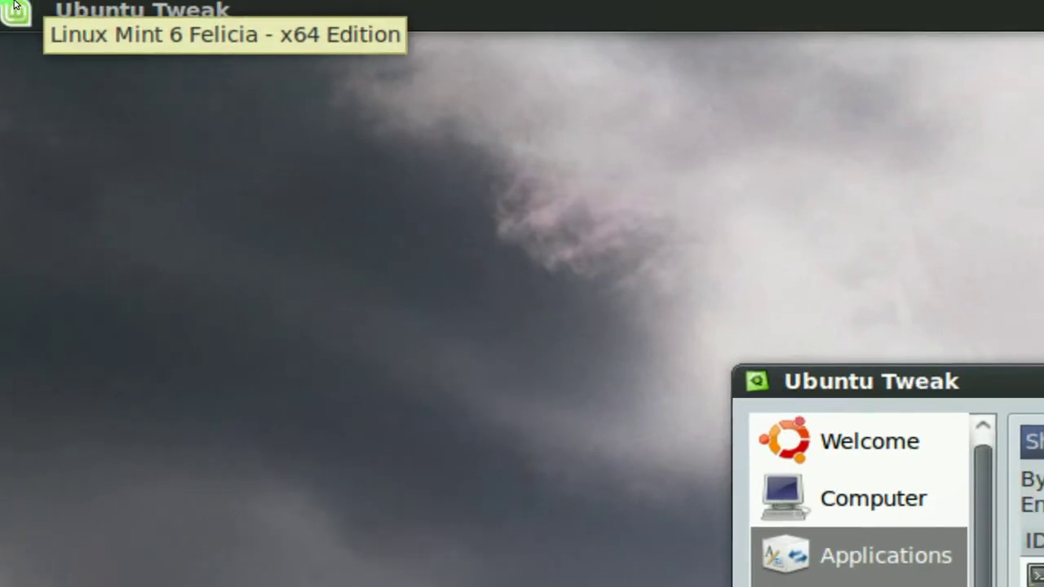
Open the Main Menu editor for the Linux Mint menu and move its window slightly upward.
right_click(11, 5)
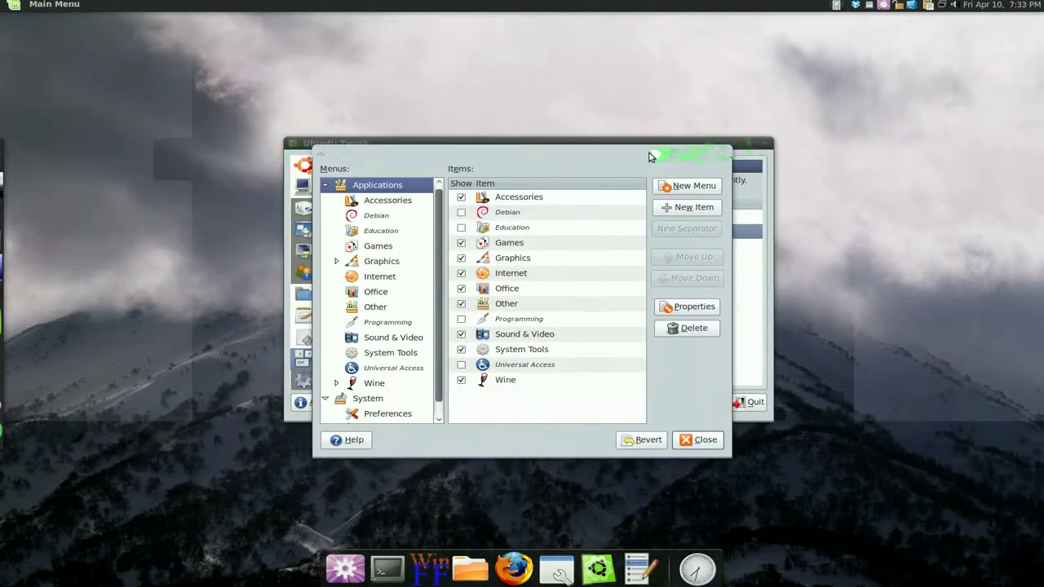
drag(650, 155, 650, 136)
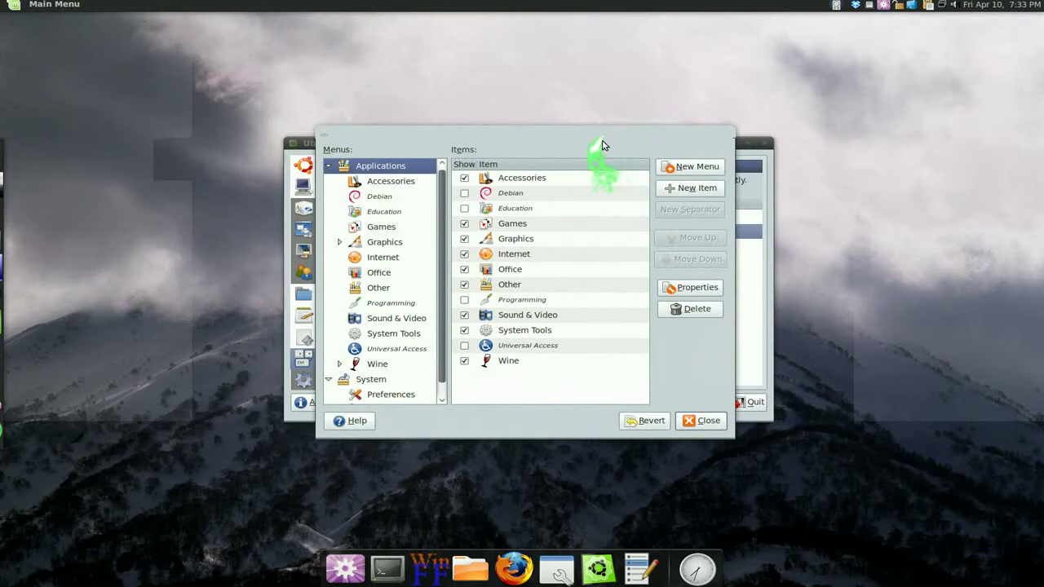
click(616, 122)
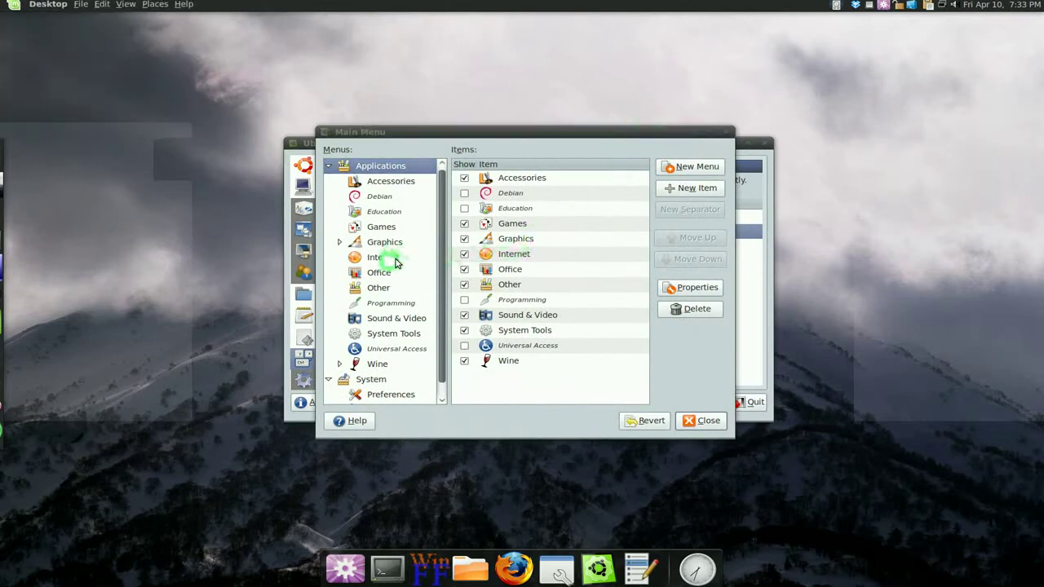
Look up the launch command in the properties of Audacity in the Sound & Video menu, and close them unchanged.
click(383, 320)
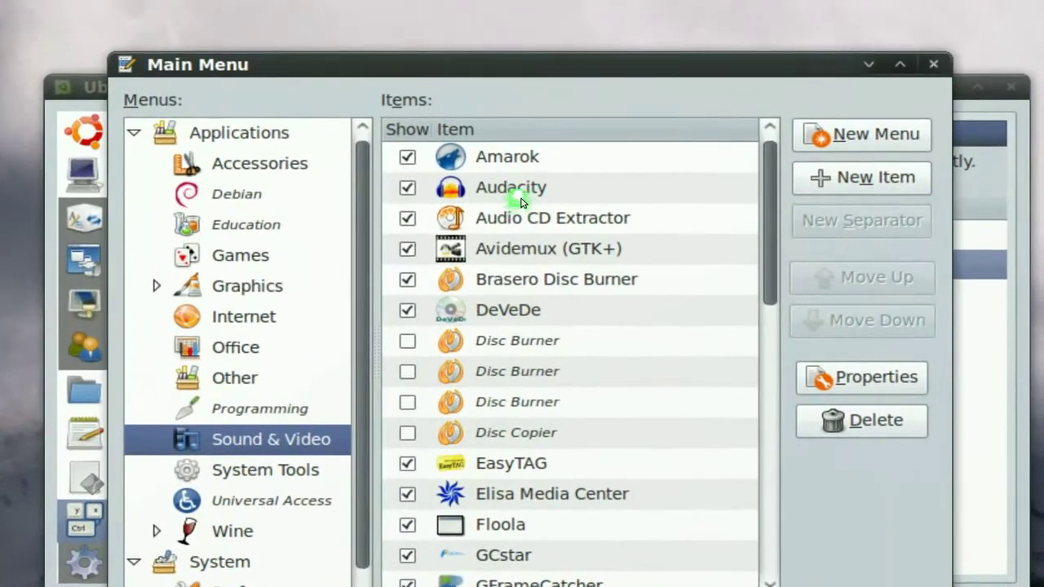
click(516, 194)
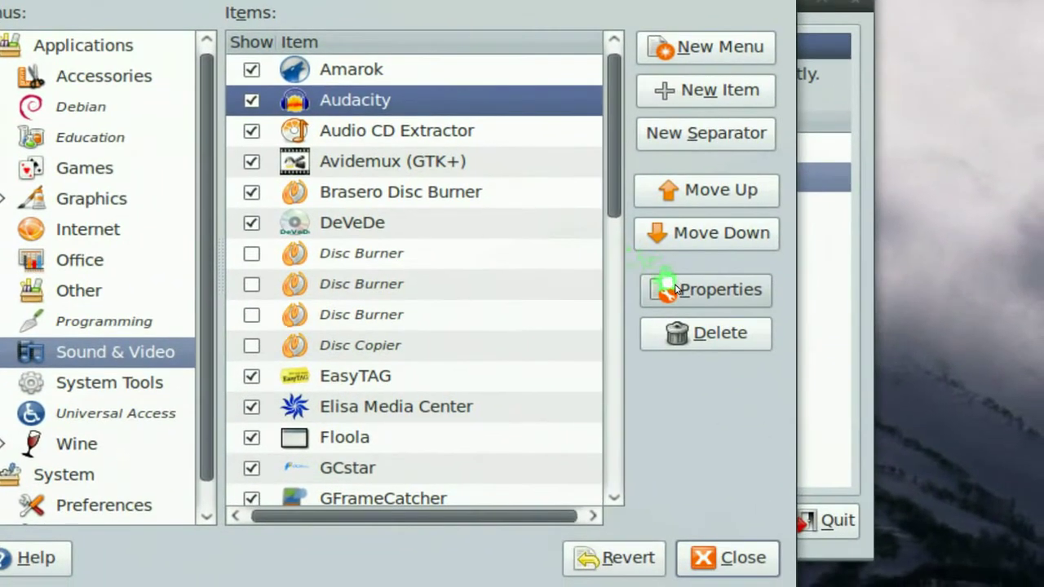
click(682, 305)
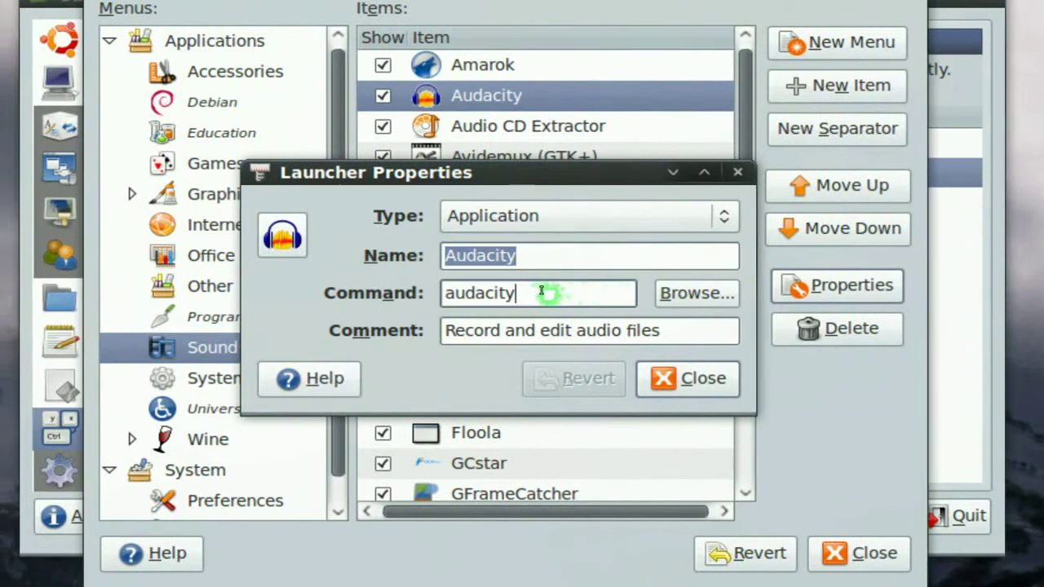
drag(385, 299, 281, 292)
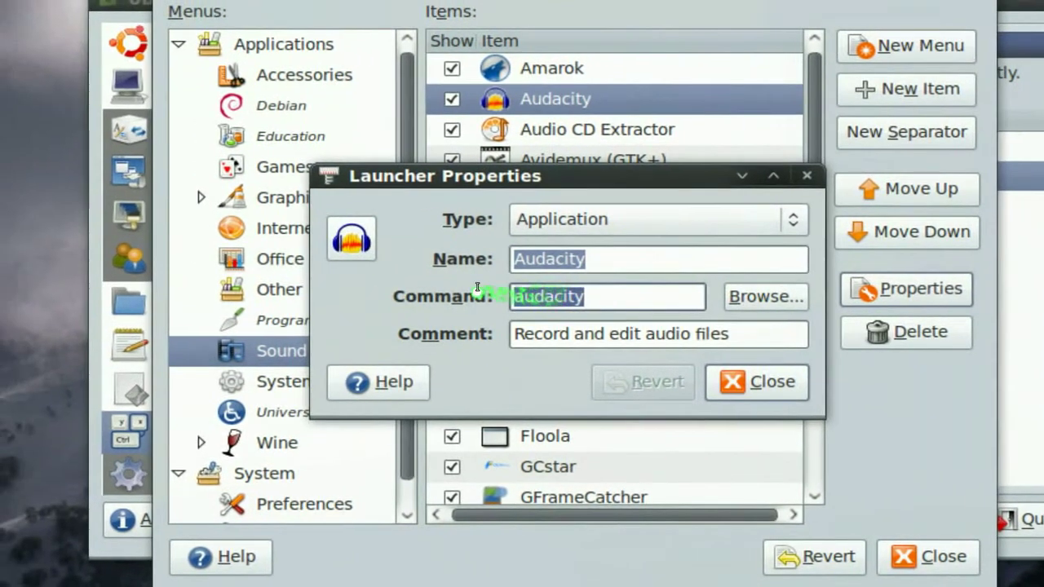
click(607, 296)
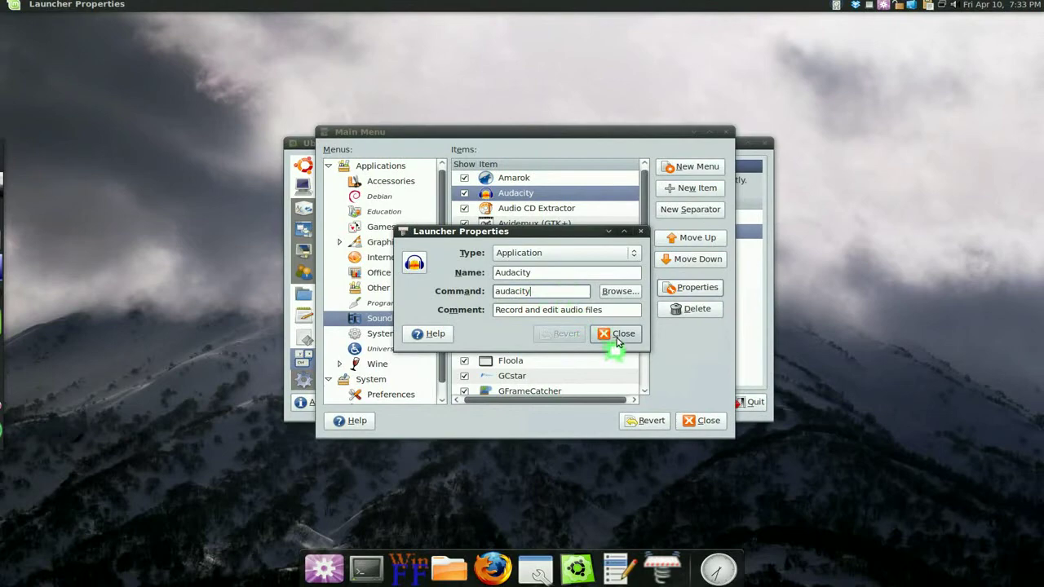
click(617, 336)
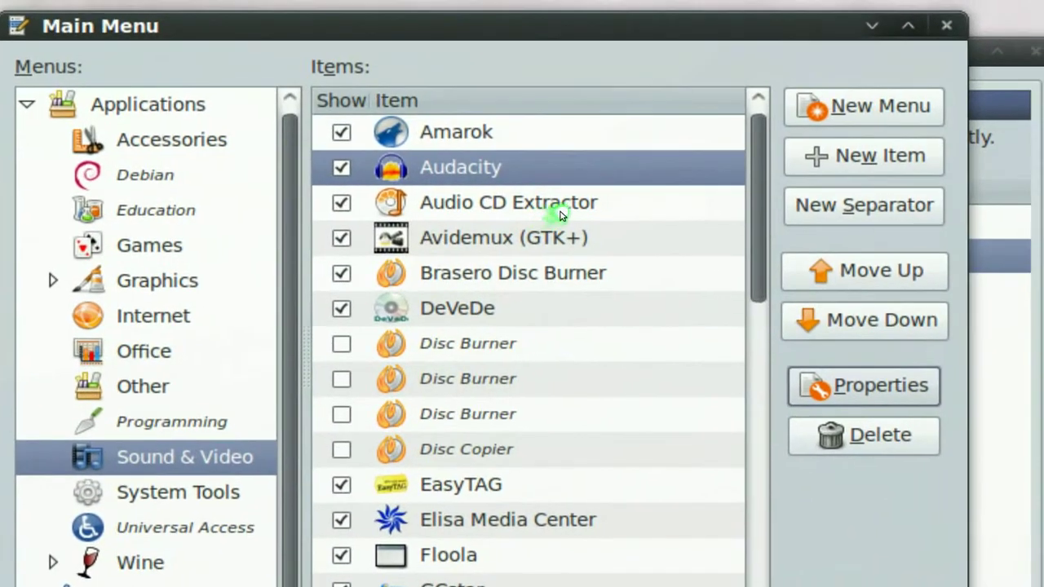
Look up the launch command in Audio CD Extractor's properties, and leave the menu editor for the empty workspace.
click(579, 209)
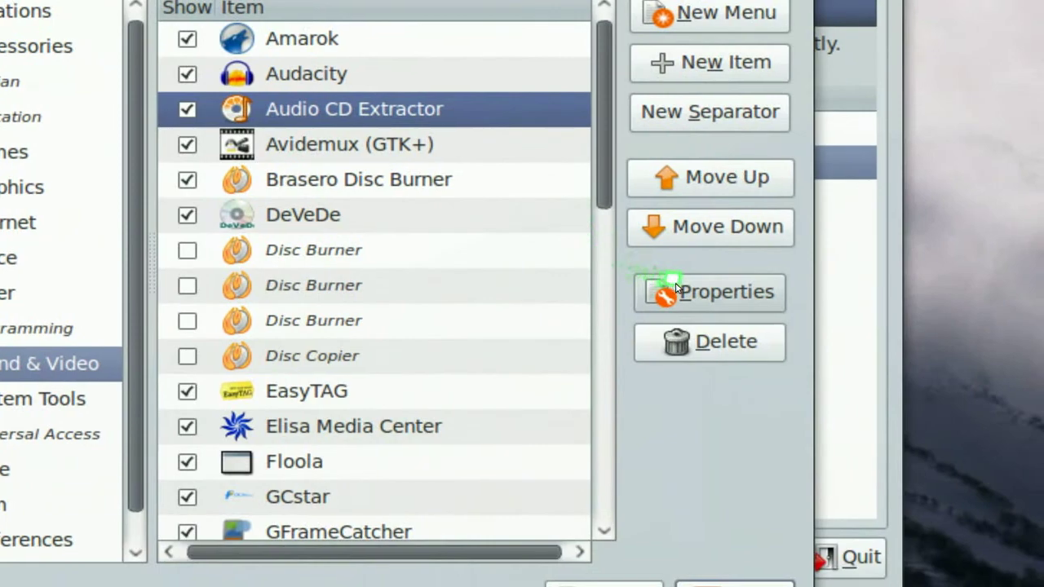
click(800, 378)
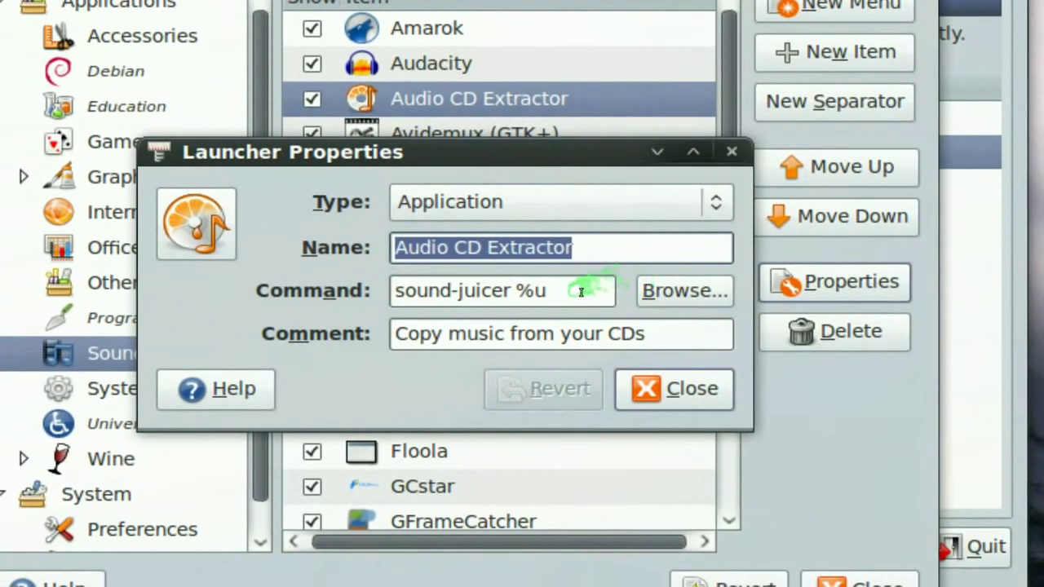
click(470, 304)
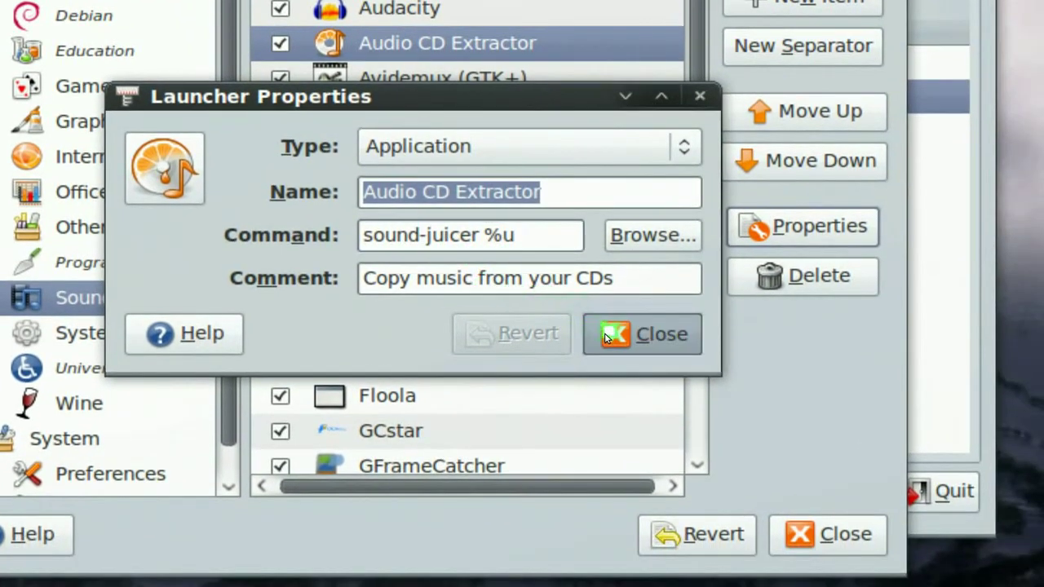
click(605, 337)
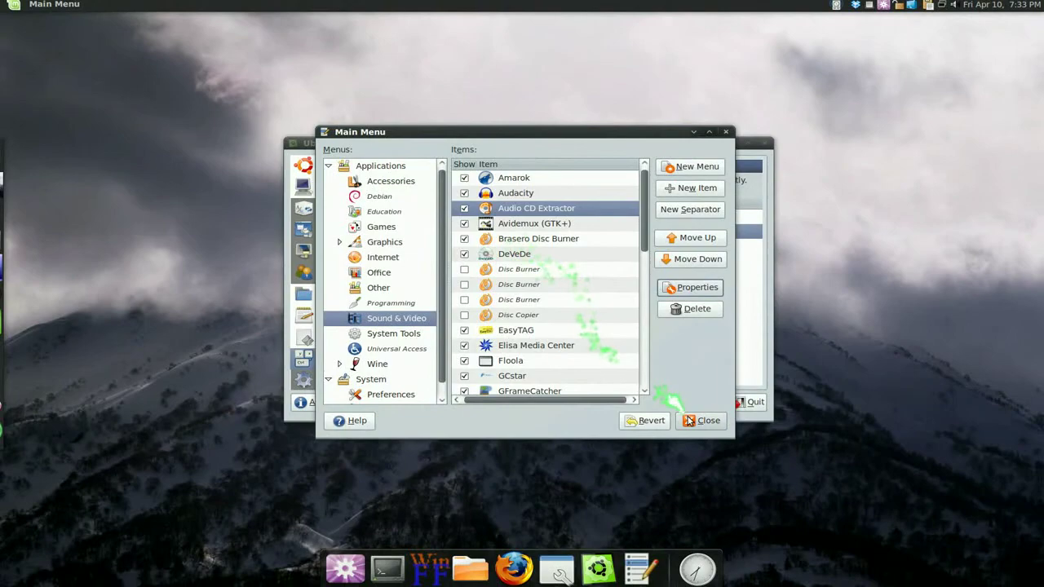
click(689, 420)
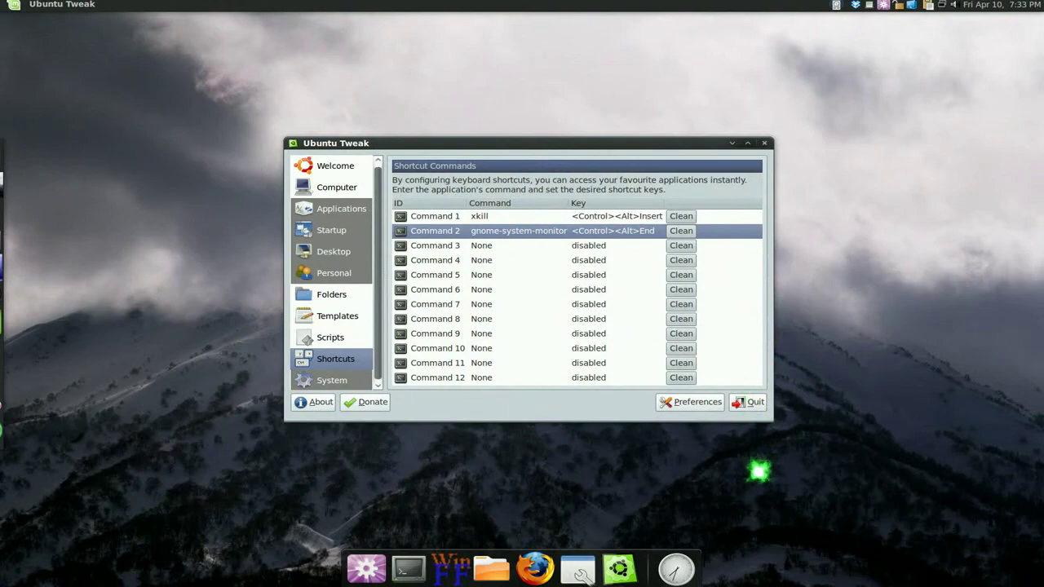
key(ctrl+alt+Right)
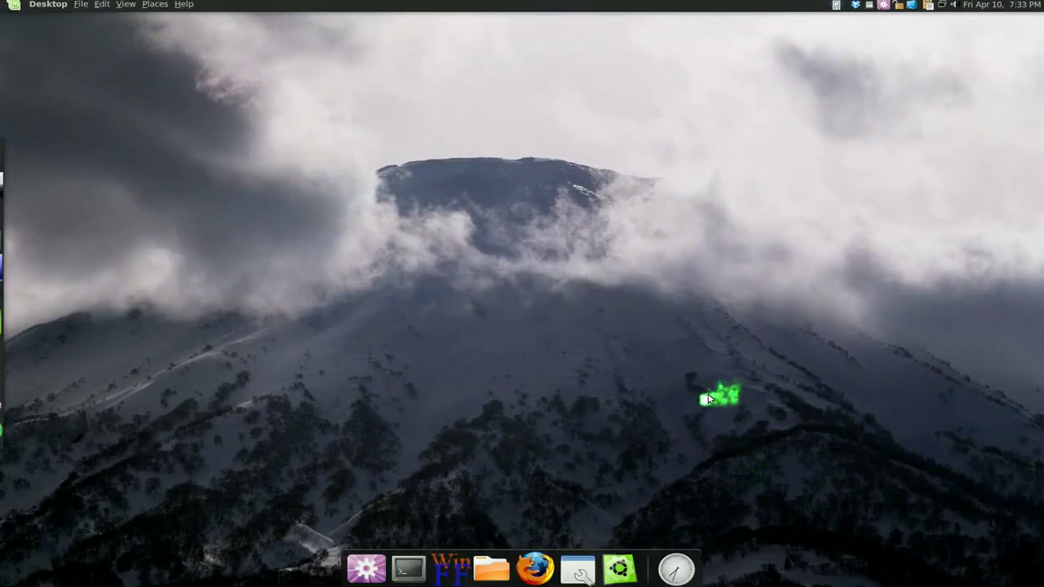